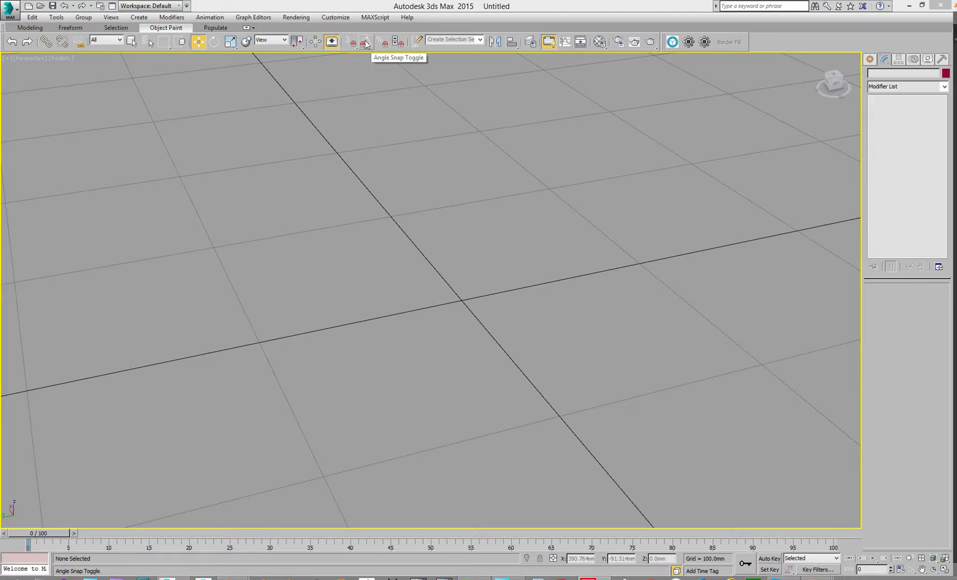
Run the aa_rockgenerator1x0 script via MAXScript > Run Script to load aaRockGen 1.0
left_click(374, 17)
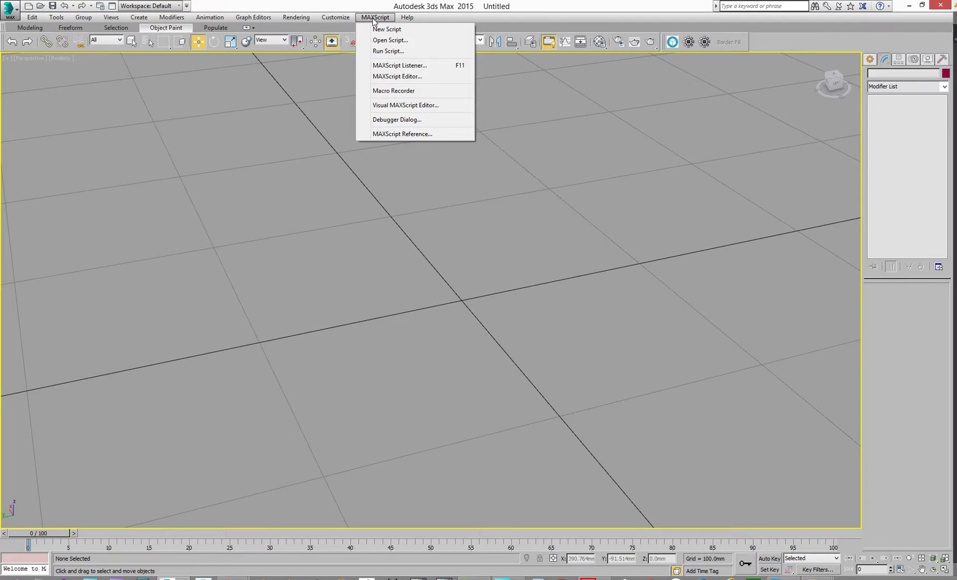
left_click(387, 50)
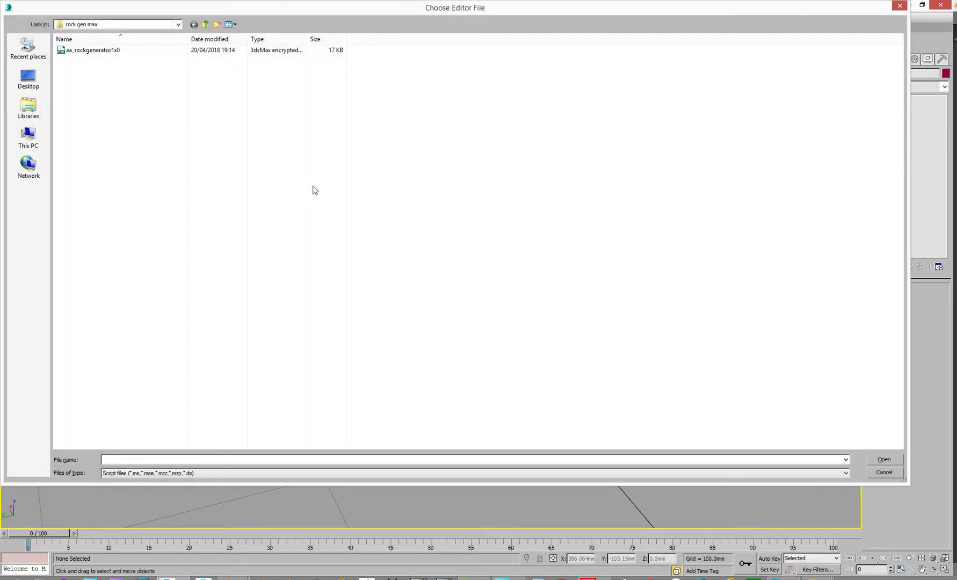
left_click(94, 50)
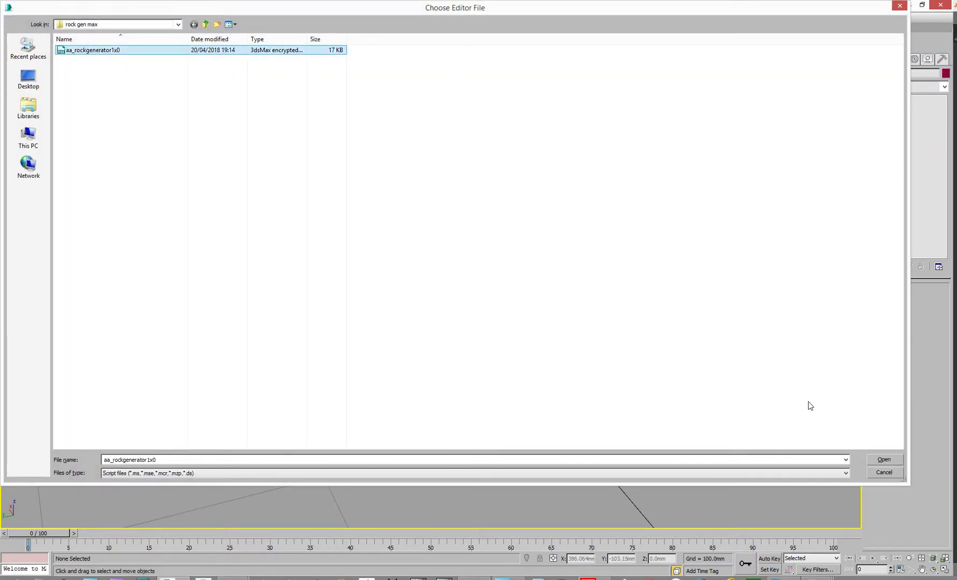
Generate the first high-poly rock and move it off toward the upper right
left_click(883, 459)
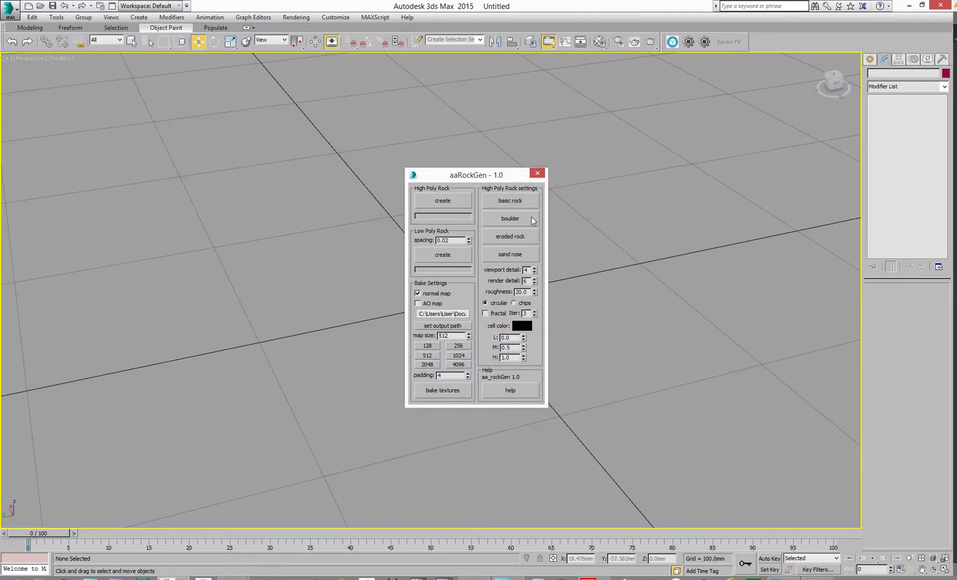
left_click_drag(473, 179, 729, 197)
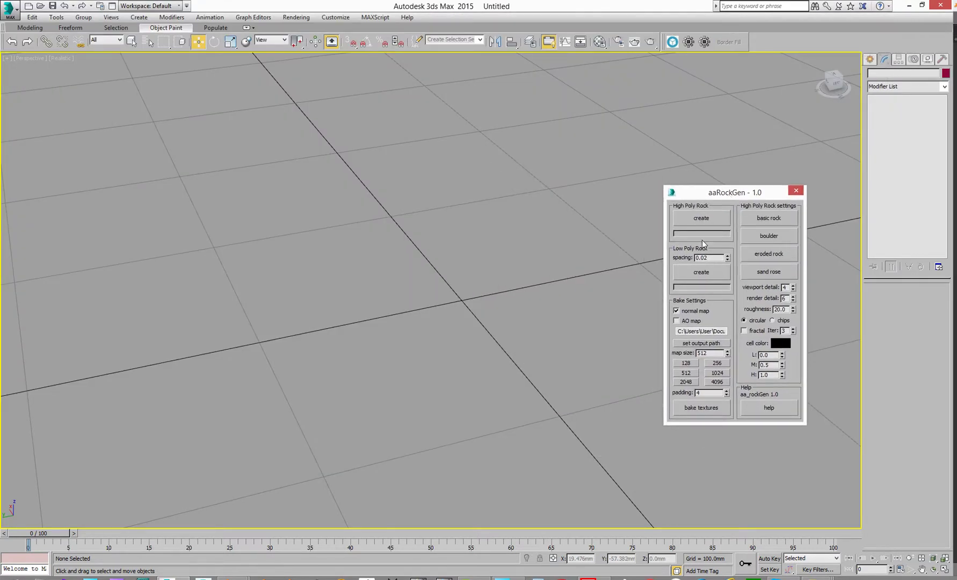
left_click(701, 218)
scroll(467, 332, "up", 3)
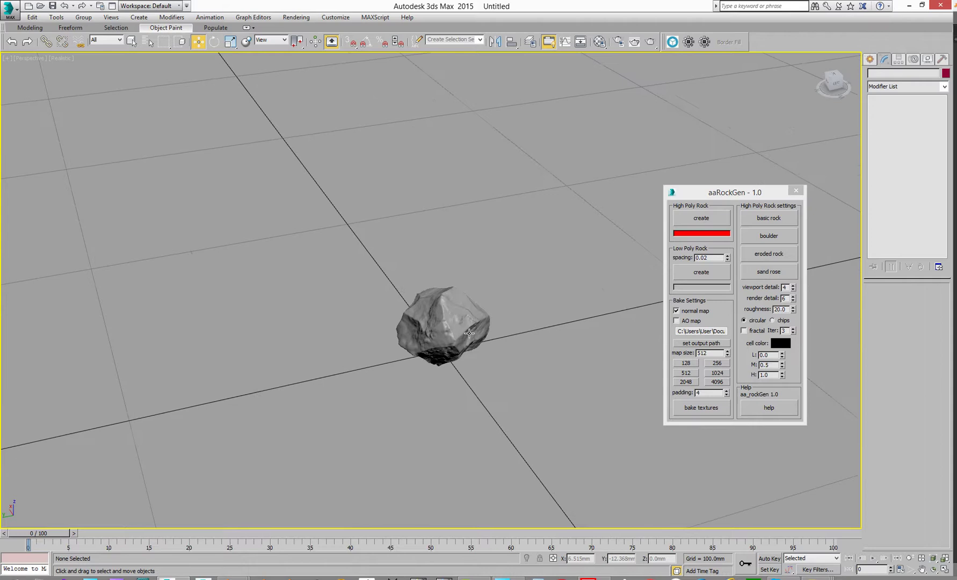
scroll(469, 333, "up", 3)
left_click(423, 314)
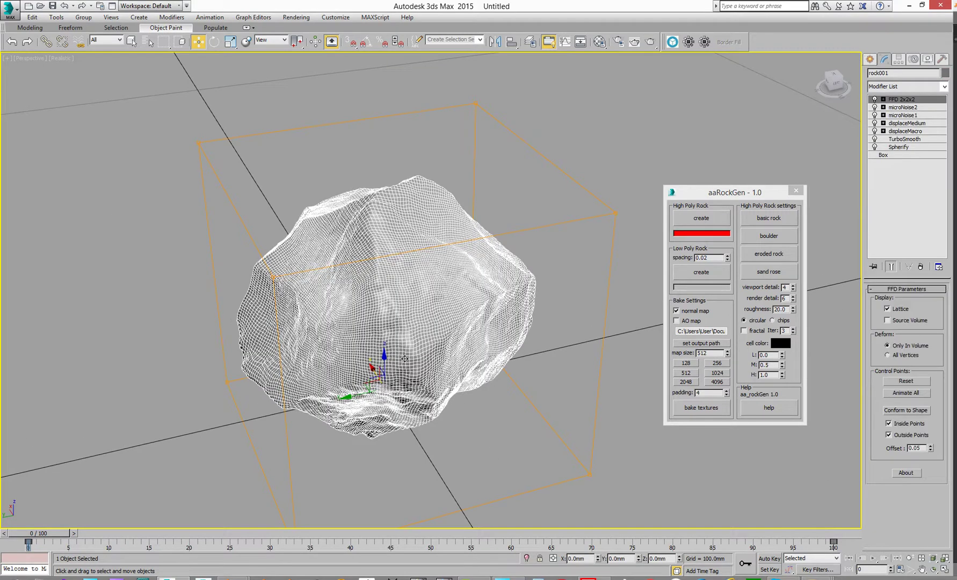
middle_click_drag(404, 358, 466, 344, "alt")
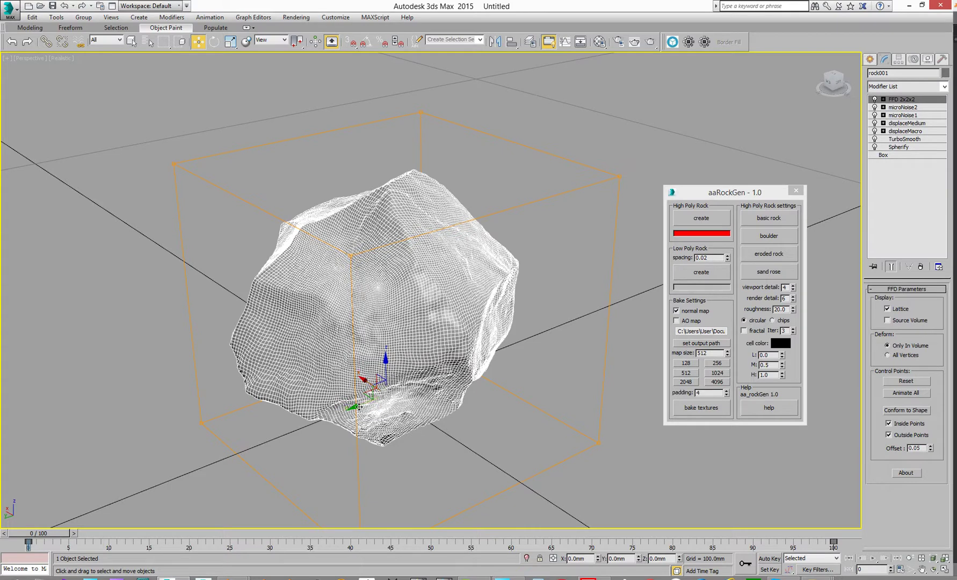
left_click_drag(359, 407, 672, 331)
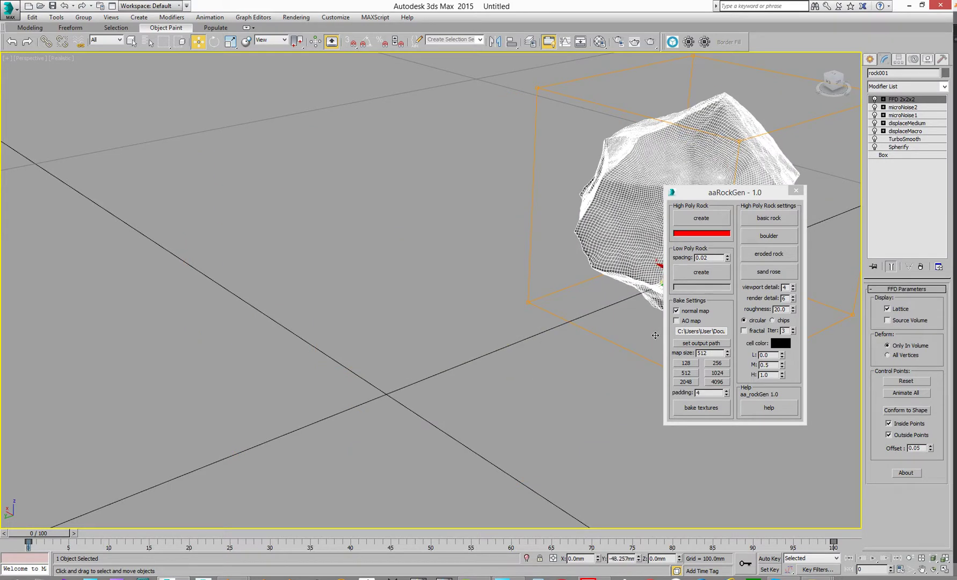
Generate a second high-poly rock and select it
left_click(701, 218)
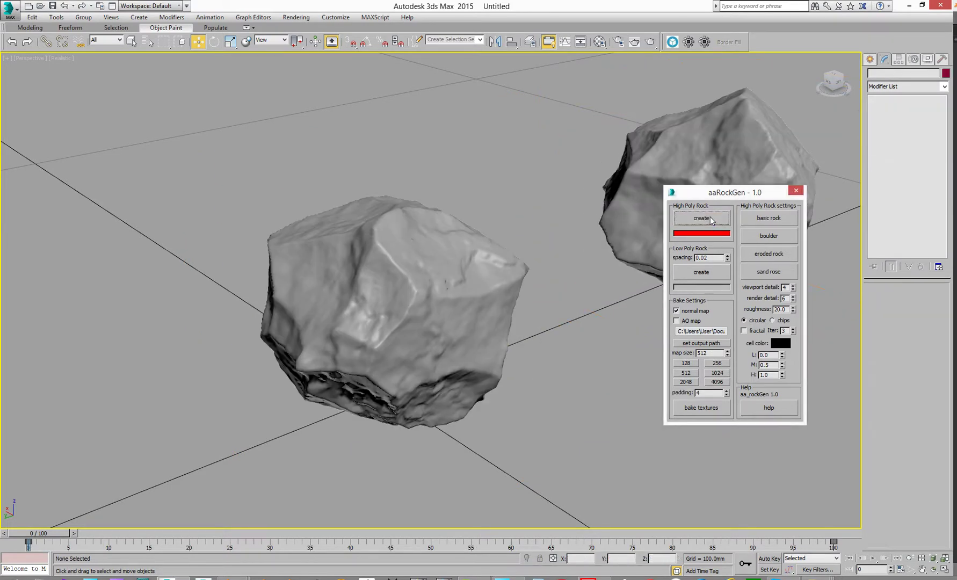
left_click(438, 326)
Edit the FFD 2x2x2 control points, lowering the top points to flatten the rock
middle_click_drag(395, 364, 449, 336, "alt")
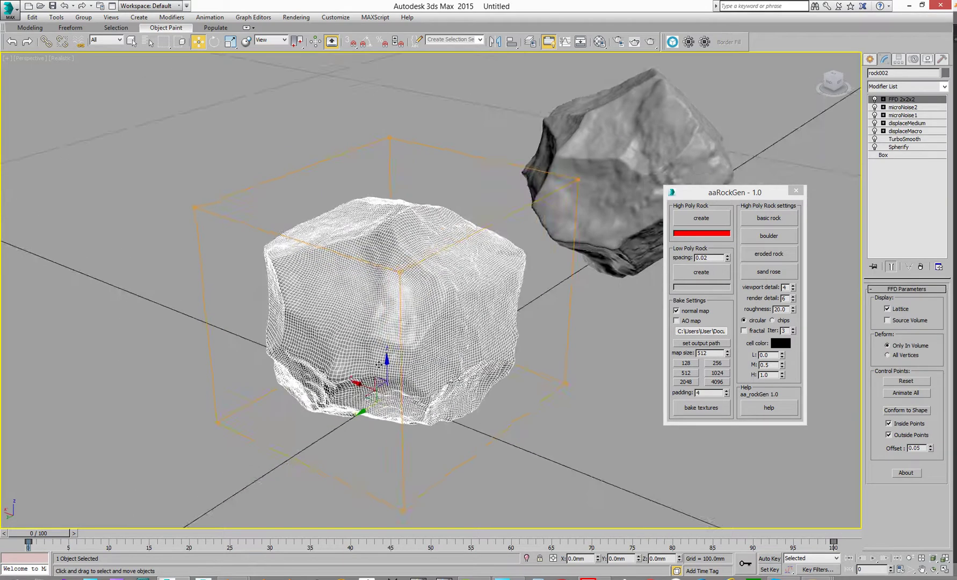
left_click(883, 99)
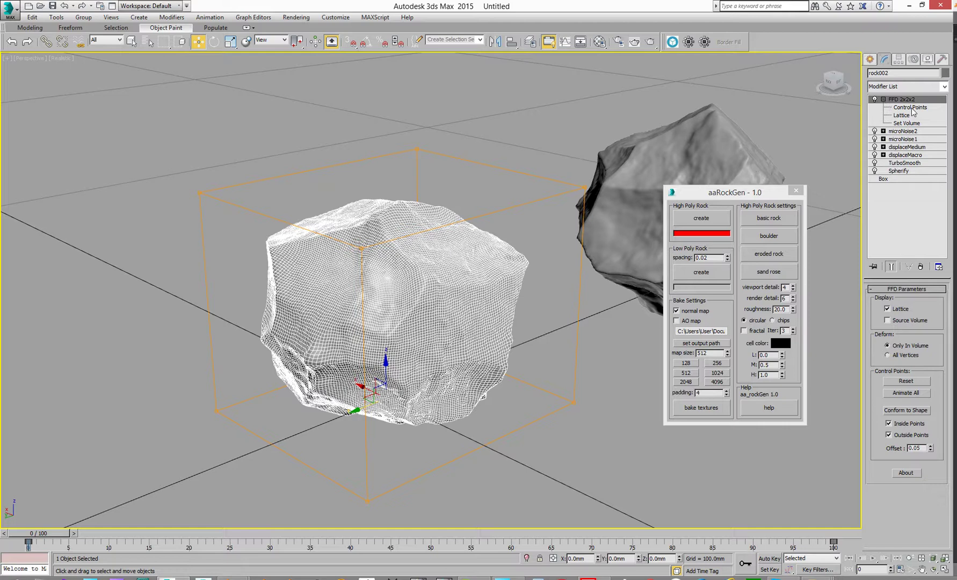
left_click(909, 108)
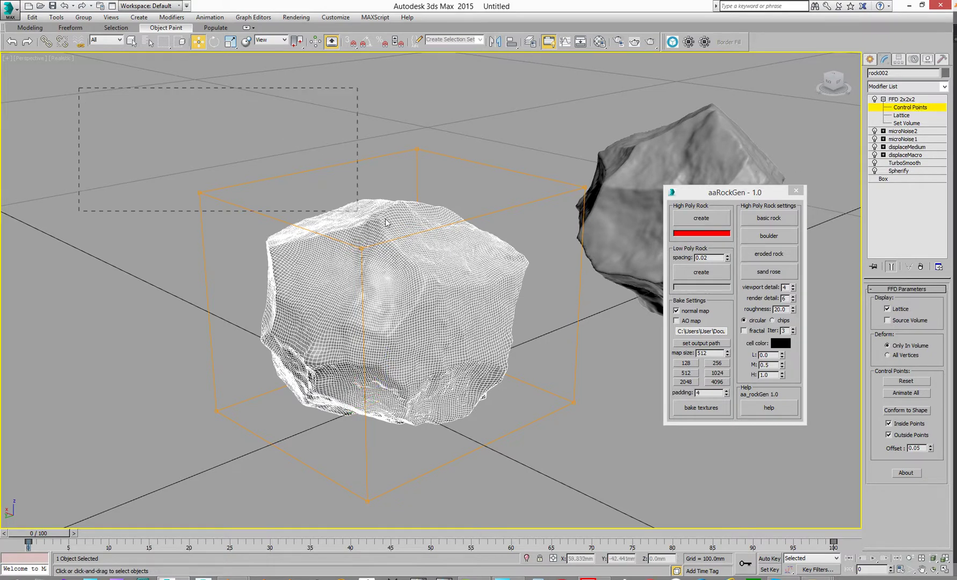
left_click_drag(385, 217, 385, 219)
left_click_drag(393, 180, 390, 270)
middle_click_drag(374, 224, 517, 186, "alt")
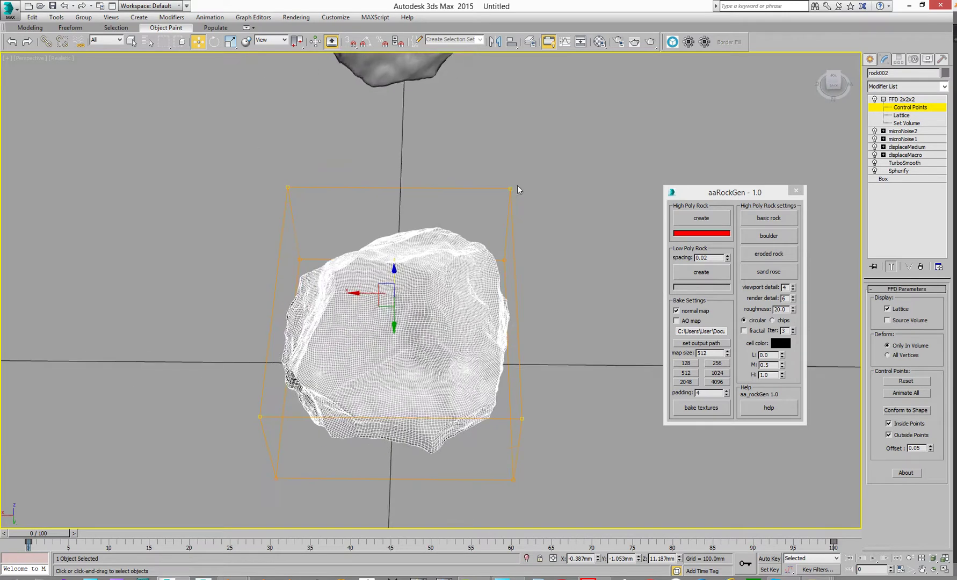
Squash the rock narrower from the right side, then leave control-point editing
left_click_drag(499, 446, 500, 453)
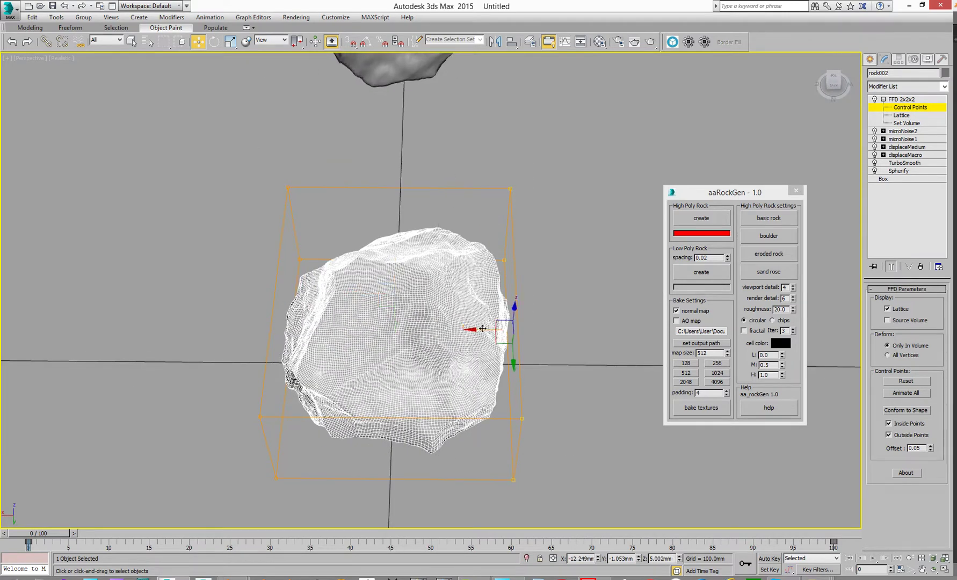
left_click_drag(479, 329, 426, 328)
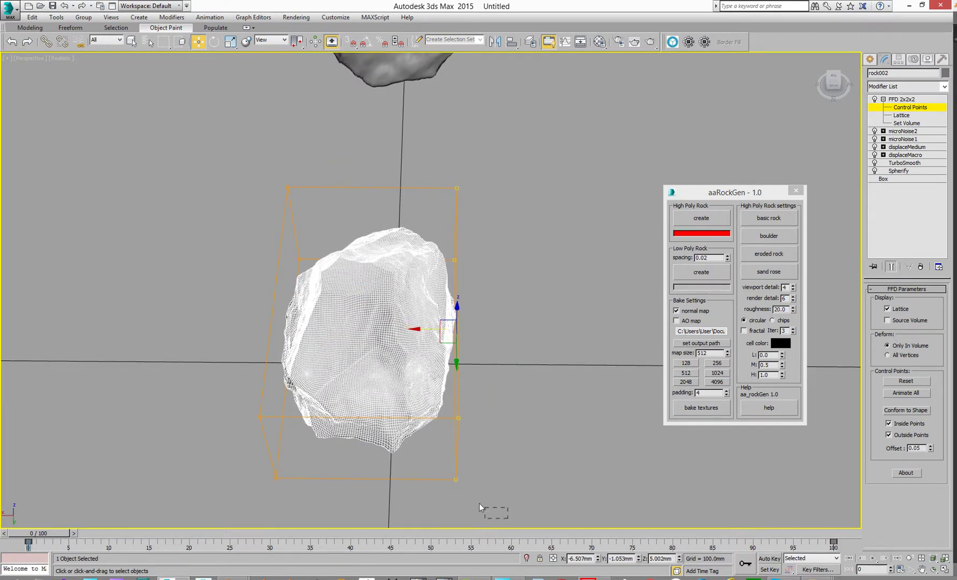
mouse_move(478, 503)
left_mouse_down()
mouse_move(448, 471)
mouse_move(372, 454)
left_mouse_up()
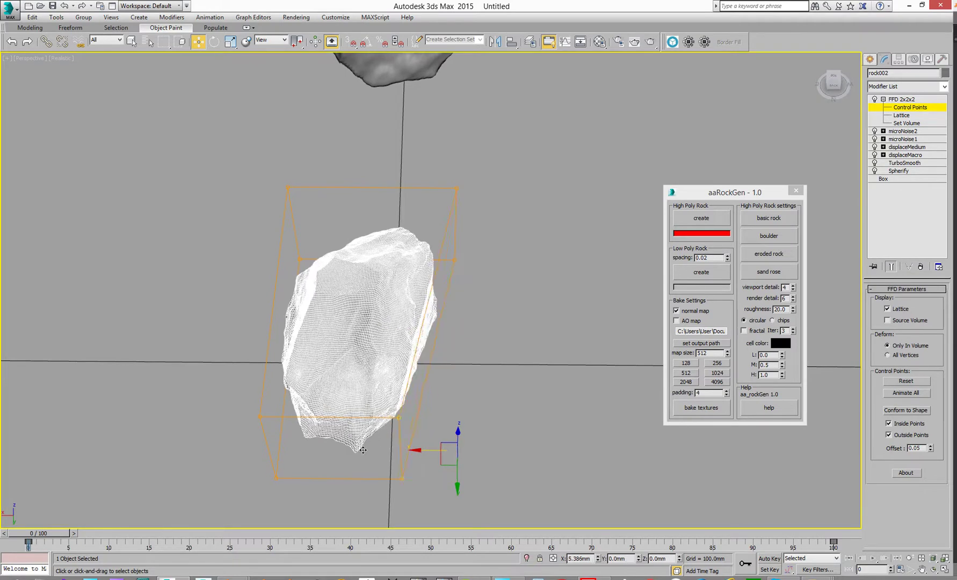
left_click(454, 409)
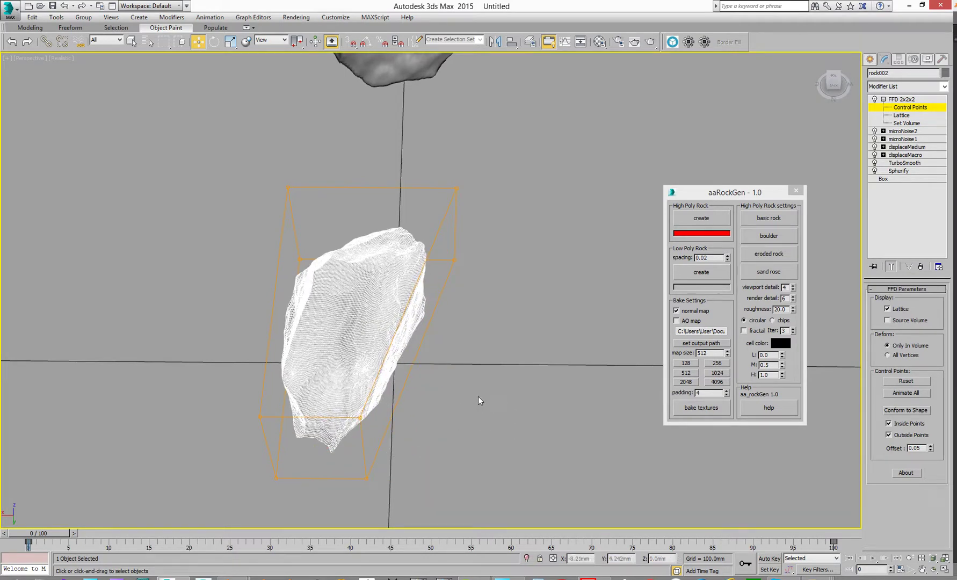
left_click(901, 100)
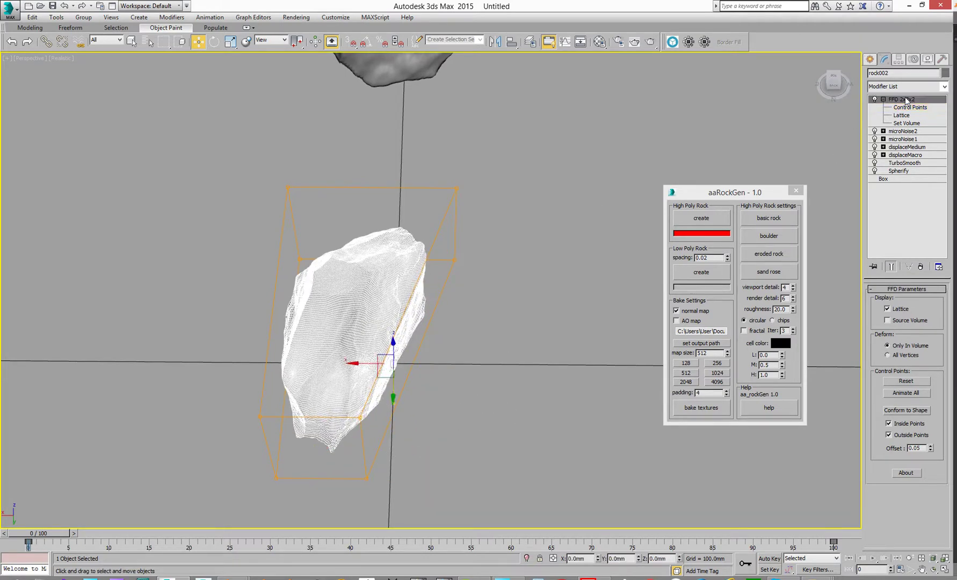
left_click(523, 254)
mouse_move(390, 415)
middle_mouse_down("alt")
mouse_move(324, 385)
mouse_move(418, 363)
mouse_move(320, 378)
mouse_move(325, 383)
mouse_move(357, 335)
middle_mouse_up("alt")
left_click(299, 303)
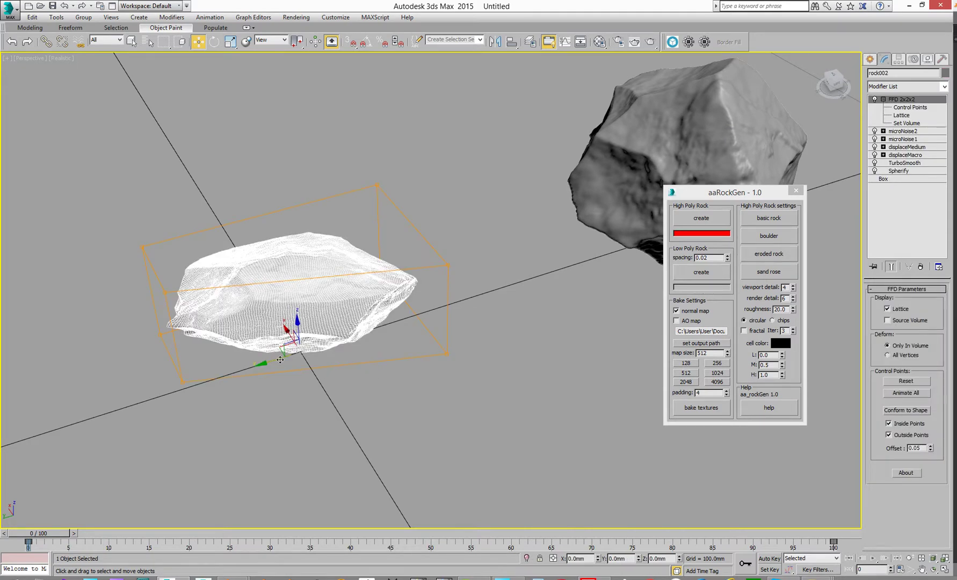
Move the flat rock up and to the right beside the large rock
mouse_move(280, 360)
left_mouse_down()
mouse_move(352, 356)
mouse_move(482, 219)
left_mouse_up()
left_click(447, 263)
middle_click_drag(447, 263, 387, 274)
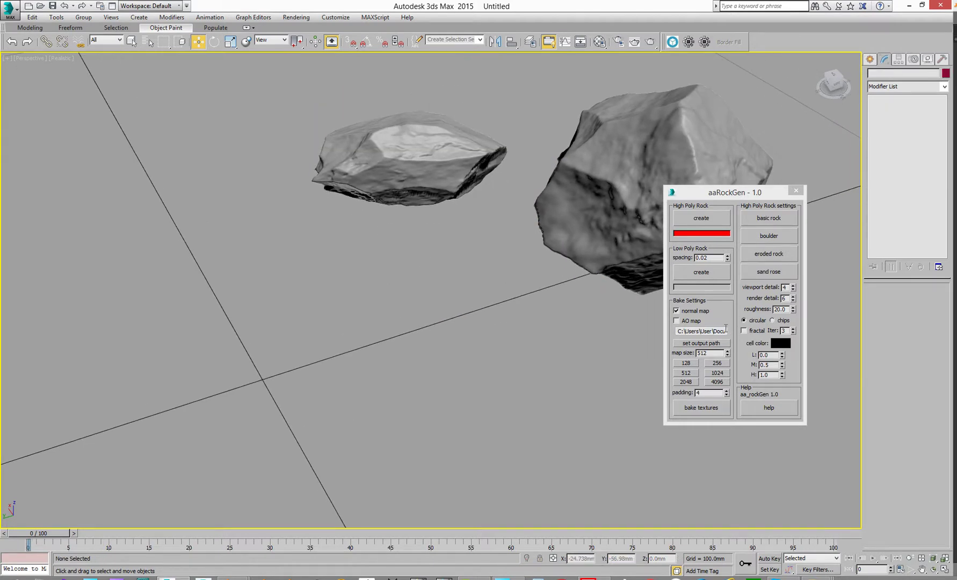
Try the boulder preset on the flat rock, then revert it to basic rock
left_click(769, 219)
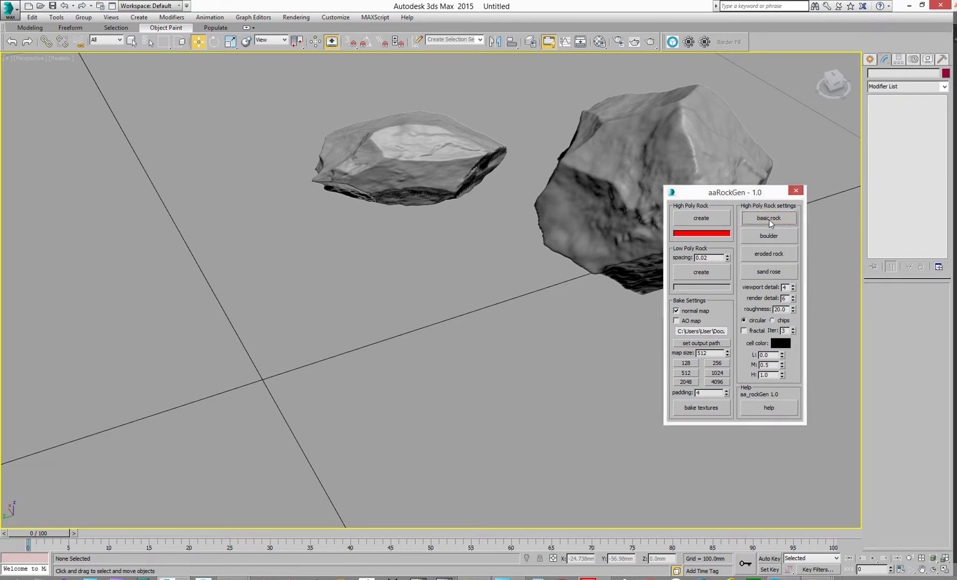
left_click(768, 236)
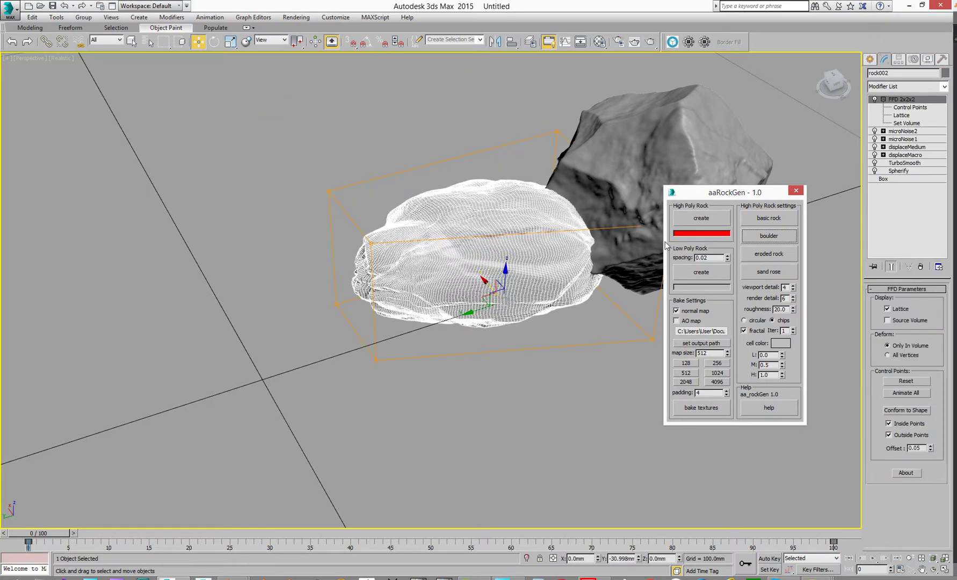
left_click(769, 218)
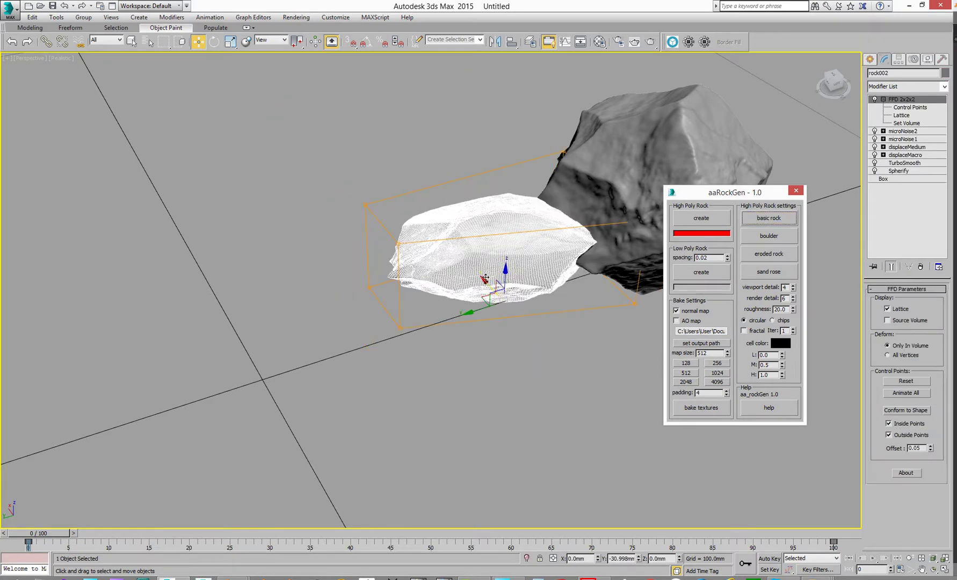
left_click(582, 310)
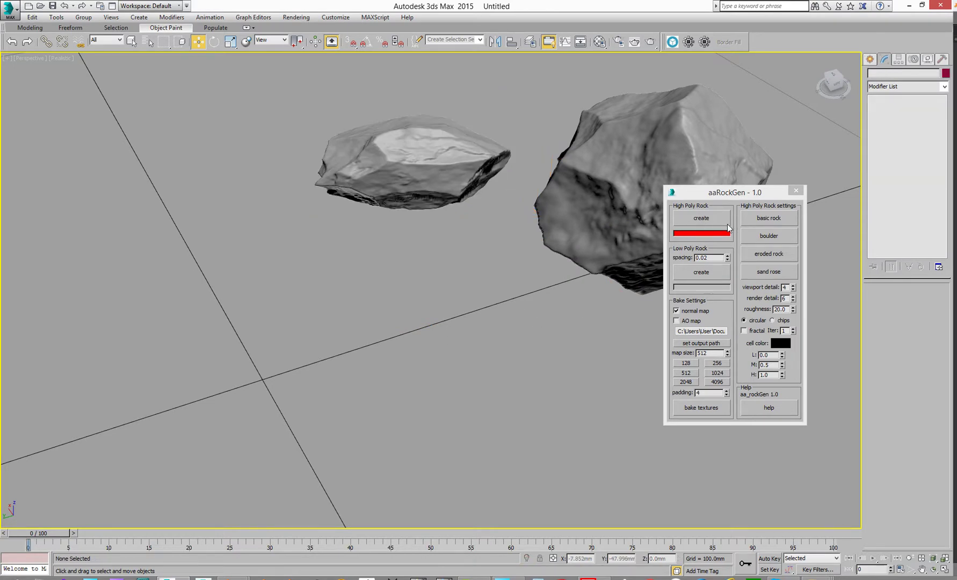
Generate a third rock with boulder settings, then regenerate the left rock as boulder and eroded rock
left_click(768, 236)
left_click(713, 217)
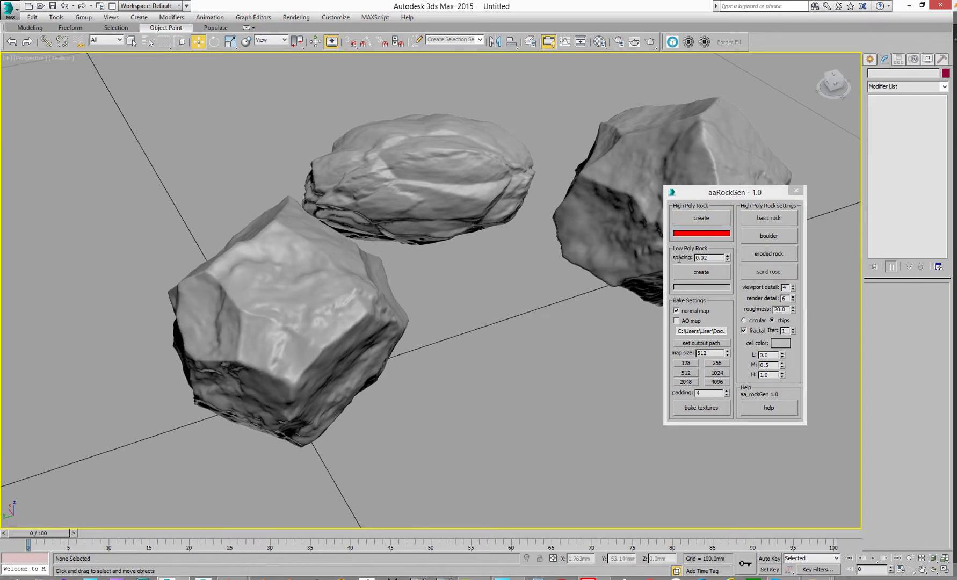
left_click(768, 235)
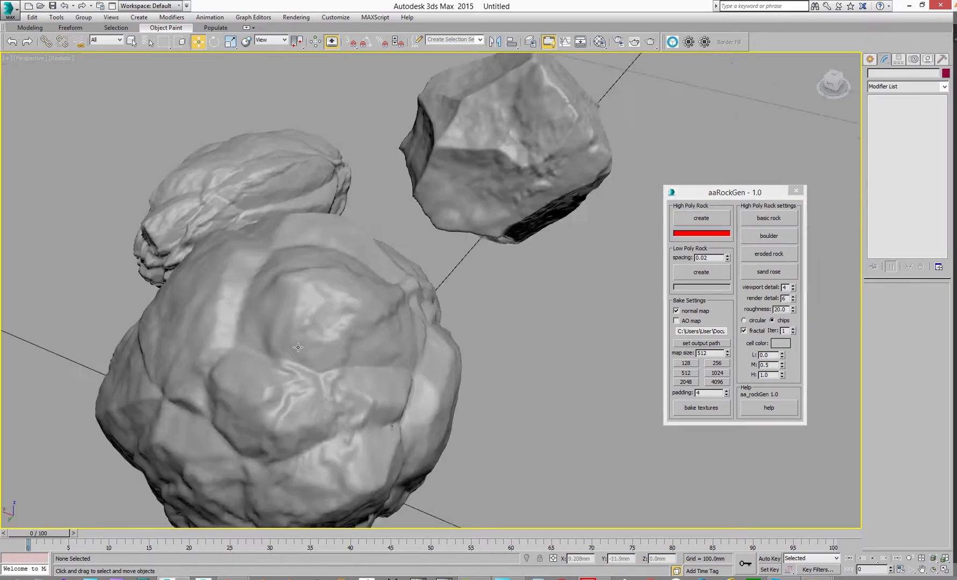
mouse_move(465, 346)
middle_mouse_down("alt")
mouse_move(322, 321)
mouse_move(296, 349)
mouse_move(314, 351)
middle_mouse_up("alt")
scroll(314, 337, "down", 4)
scroll(307, 344, "down", 3)
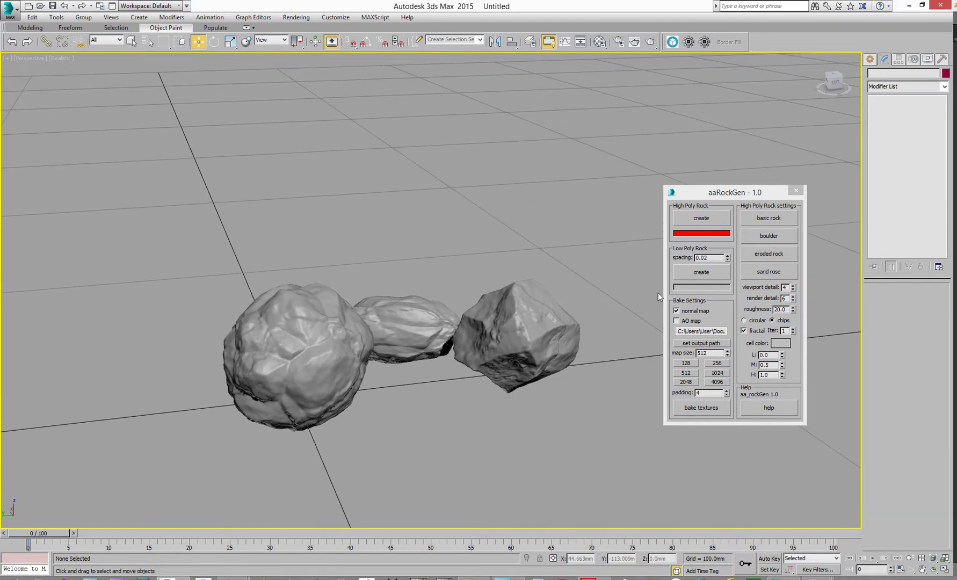
left_click(768, 253)
mouse_move(191, 398)
middle_mouse_down("alt")
mouse_move(274, 389)
mouse_move(229, 389)
mouse_move(225, 377)
mouse_move(291, 403)
middle_mouse_up("alt")
left_click(769, 271)
left_click(359, 374)
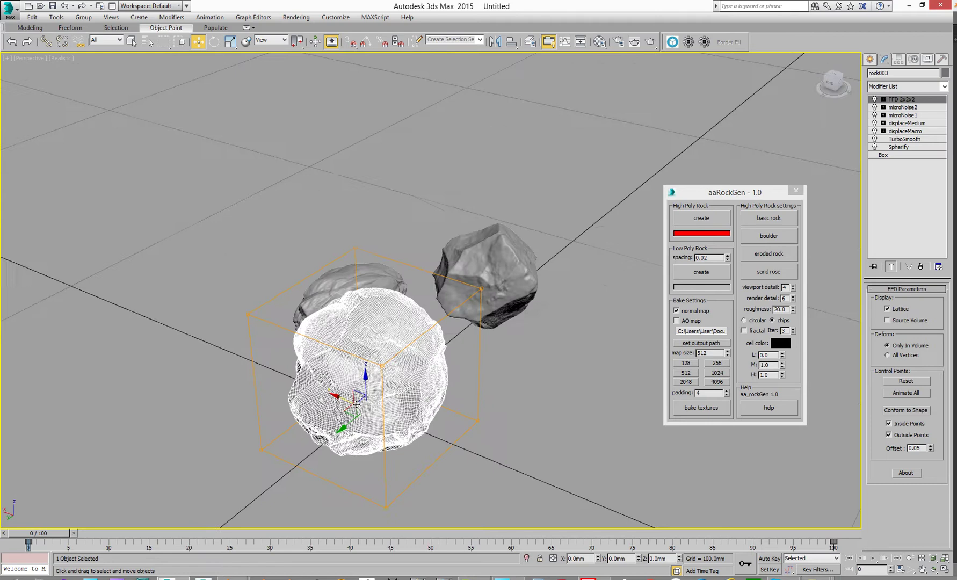
middle_click_drag(359, 374, 387, 404, "alt")
left_click(454, 427)
scroll(359, 352, "up", 5)
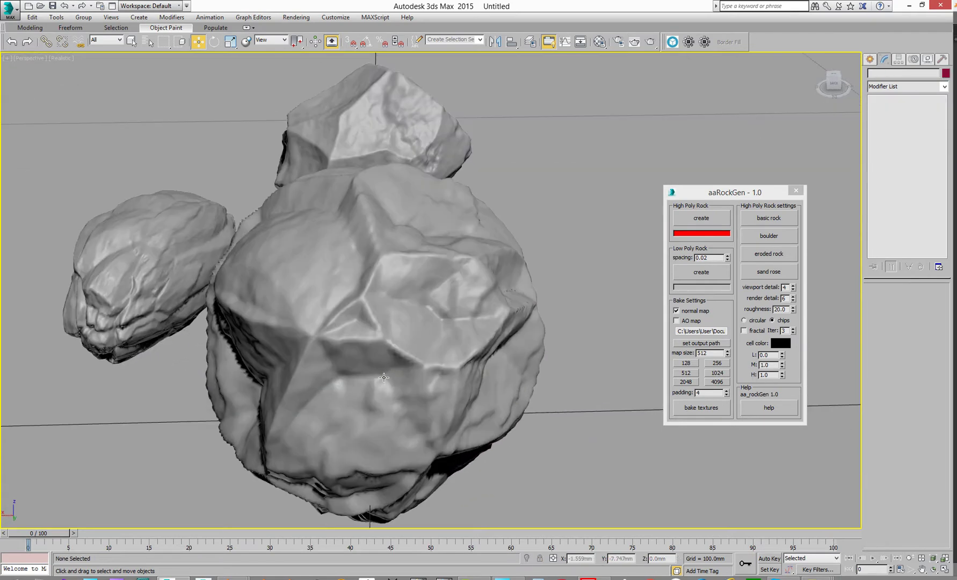
mouse_move(261, 382)
middle_mouse_down("alt")
mouse_move(346, 375)
mouse_move(322, 359)
middle_mouse_up("alt")
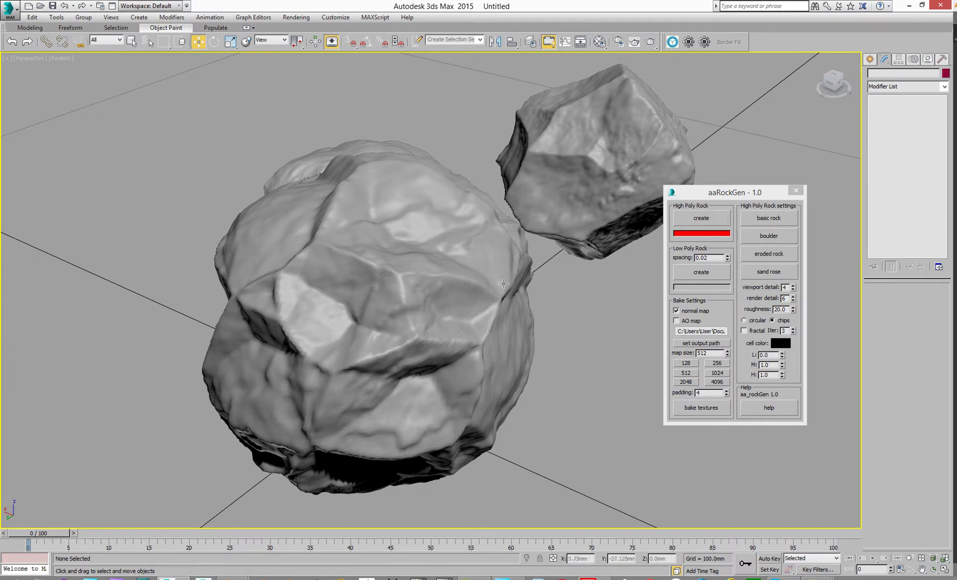
left_click(362, 271)
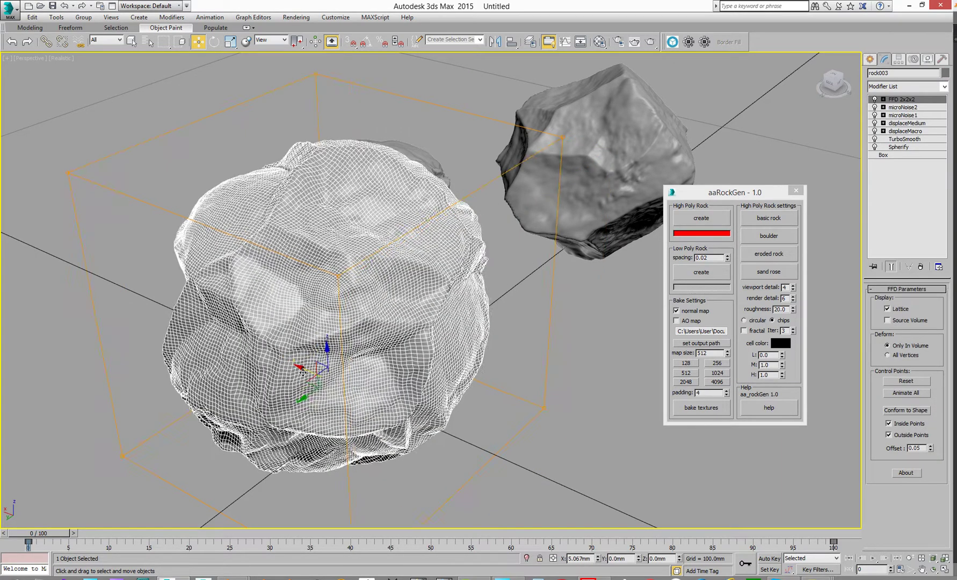
middle_click_drag(340, 388, 113, 224)
Switch off rock002's microNoise and displace layers one by one in the modifier stack
left_click(351, 209)
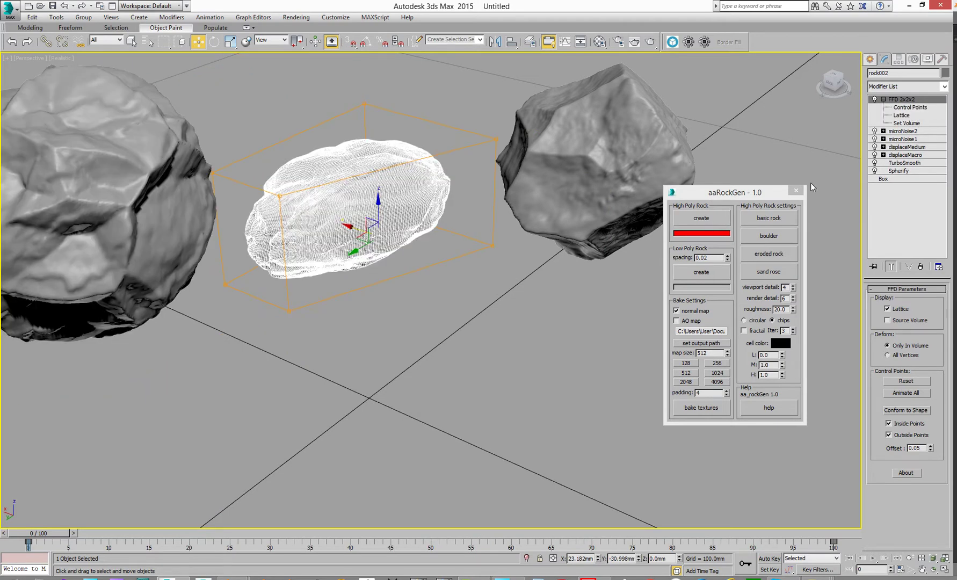
left_click(874, 130)
left_click(874, 139)
left_click(874, 139)
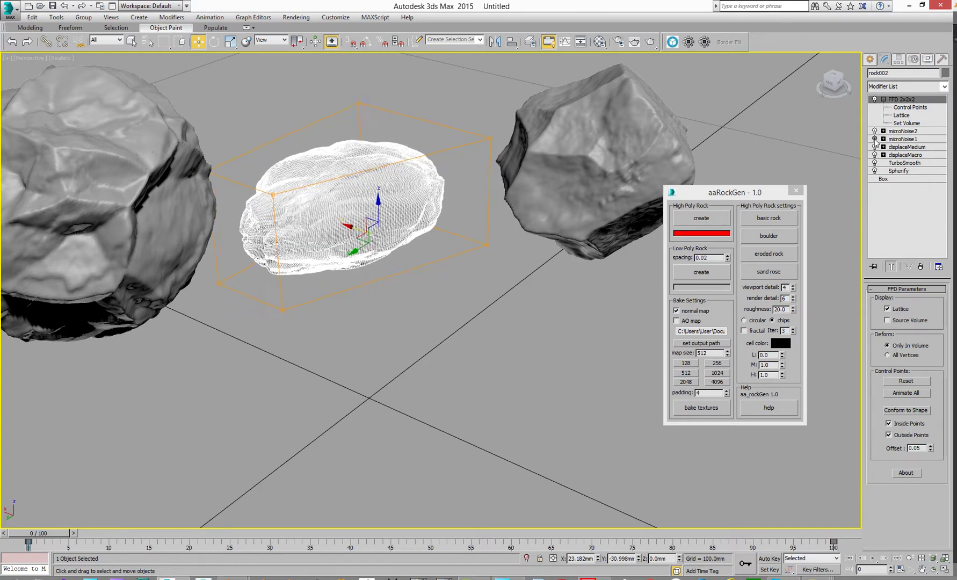
left_click(874, 154)
left_click(874, 155)
left_click(875, 160)
Toggle smoothing and Spherify, finally disabling everything to reveal the base segmented box
left_click(875, 162)
left_click(875, 170)
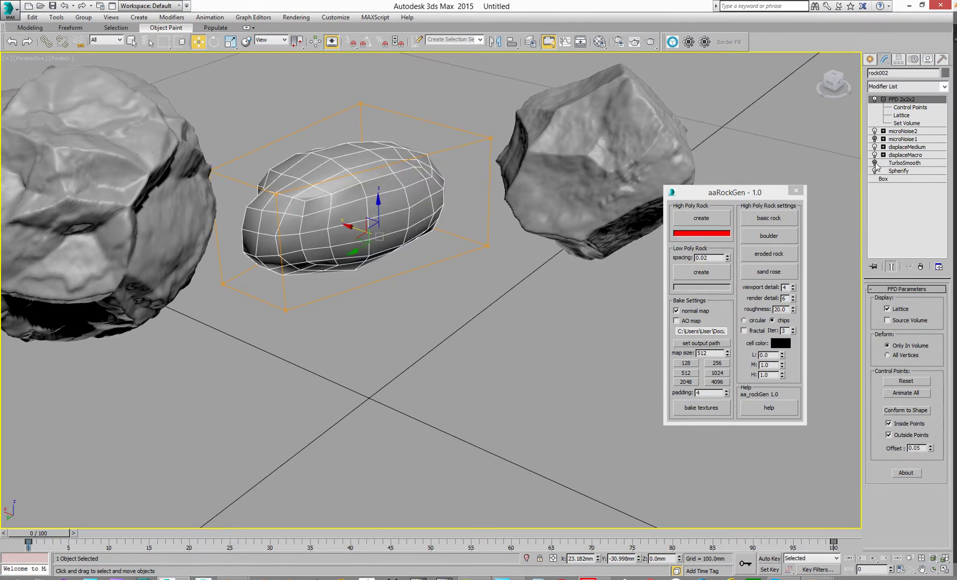
left_click(876, 168)
left_click(876, 171)
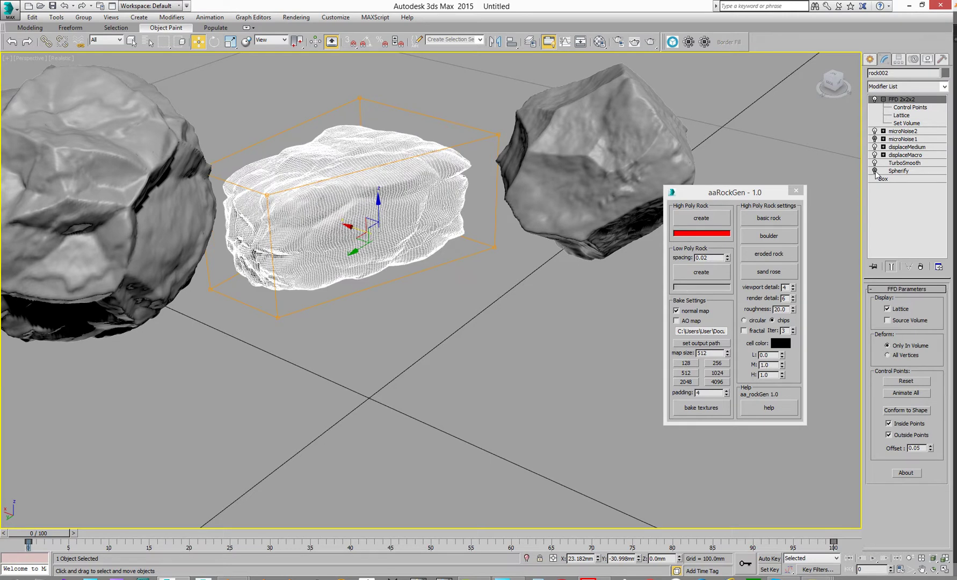
left_click(876, 172)
left_click(876, 156)
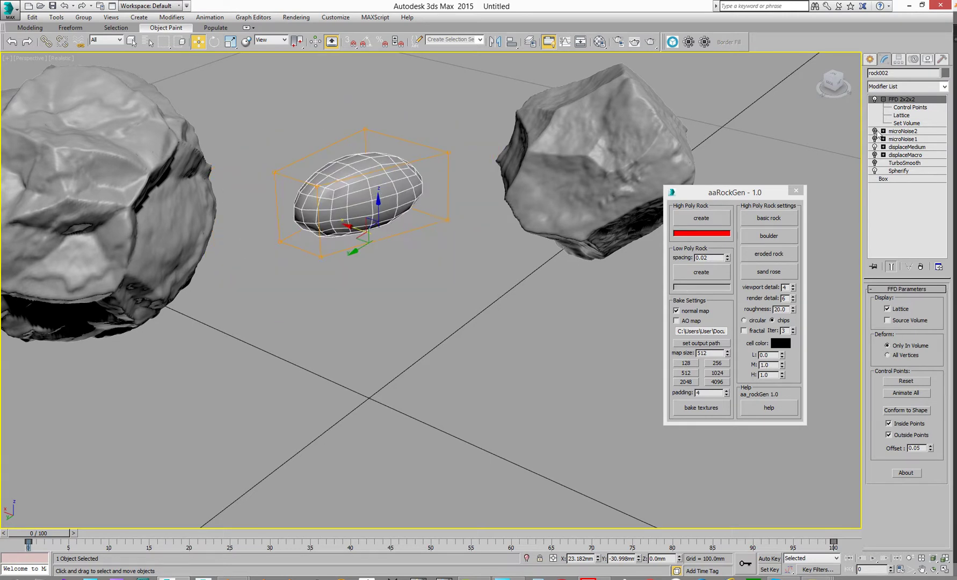
left_click(877, 171)
middle_click_drag(482, 243, 464, 254, "alt")
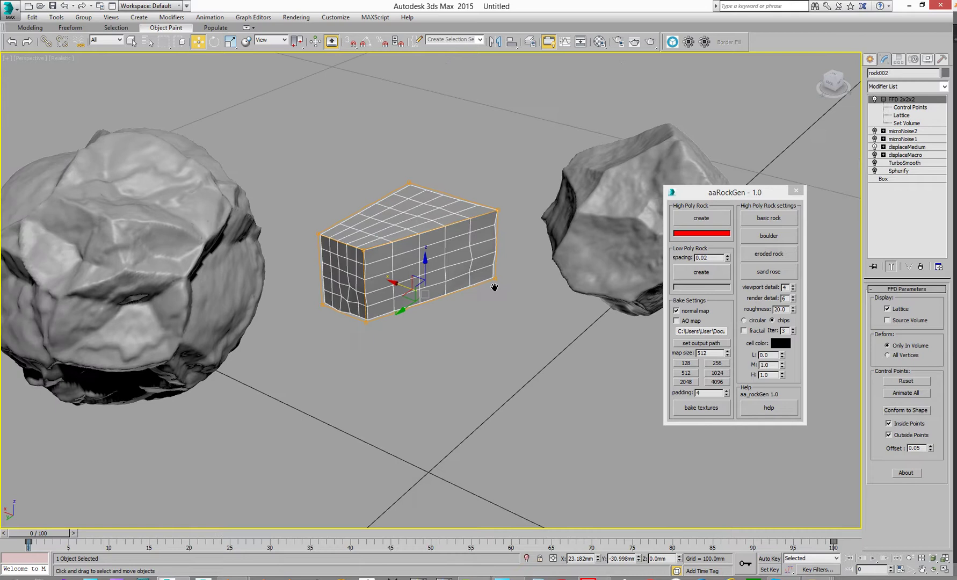
scroll(449, 254, "up", 3)
scroll(434, 259, "up", 3)
scroll(430, 259, "down", 4)
scroll(430, 258, "down", 3)
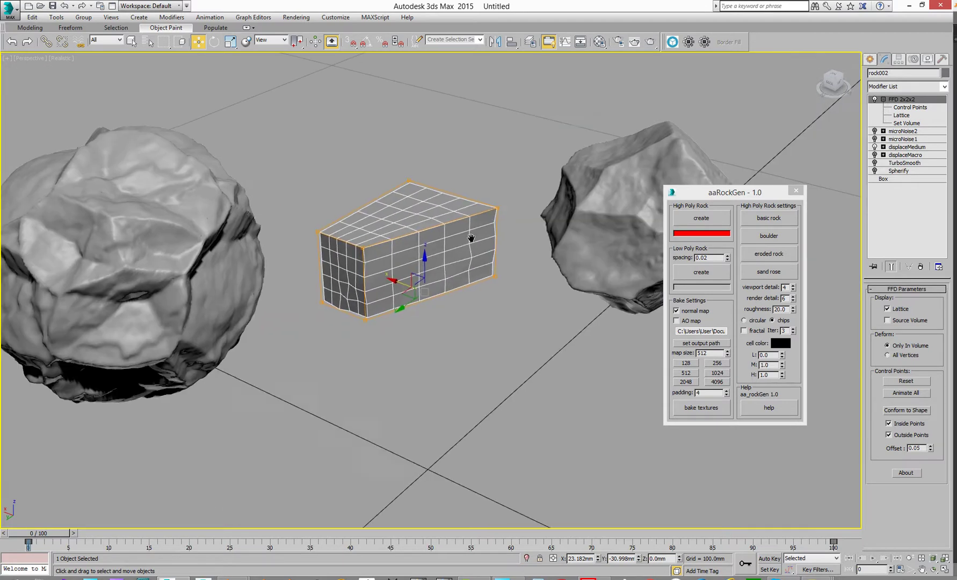
Disable rock001's modifiers and show the base Box's dimensions and segments
middle_click_drag(523, 239, 374, 239)
left_click(493, 217)
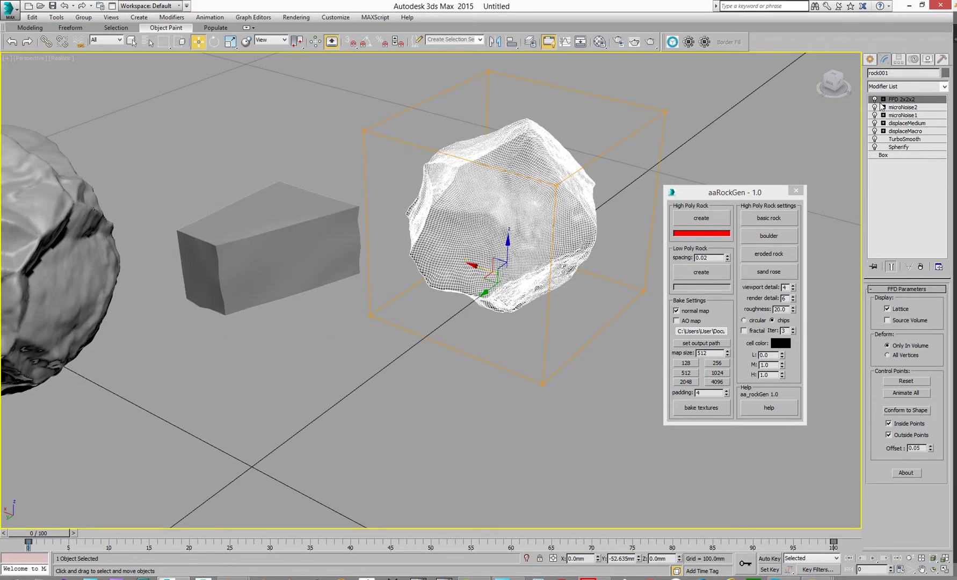
left_click(875, 139)
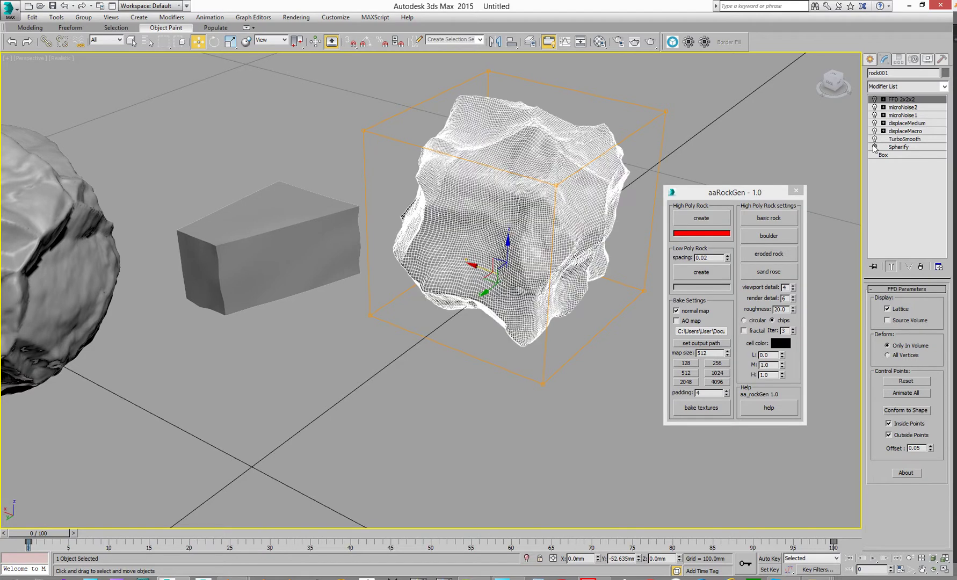
left_click(875, 131)
left_click(876, 116)
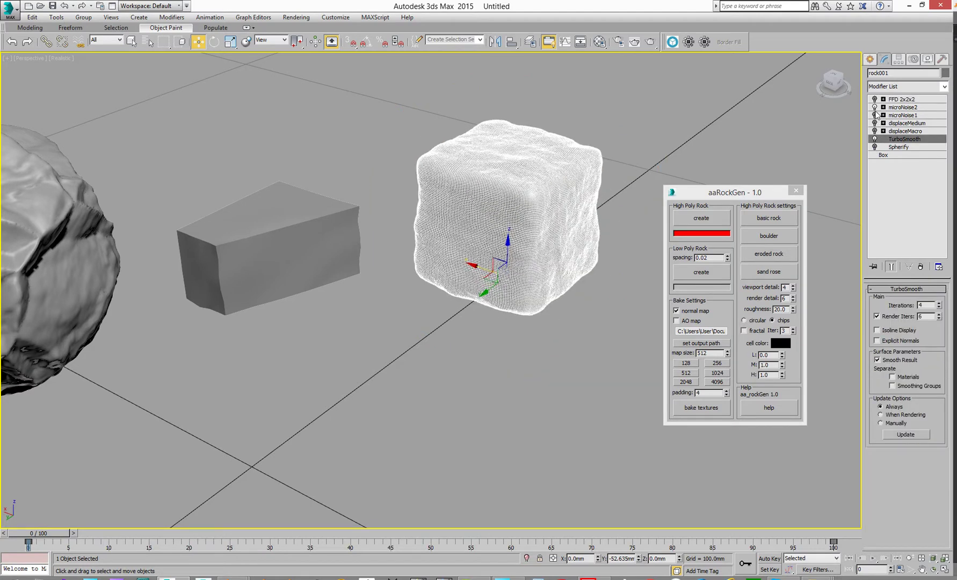
left_click(882, 155)
mouse_move(523, 247)
middle_mouse_down()
mouse_move(501, 270)
mouse_move(485, 269)
middle_mouse_up()
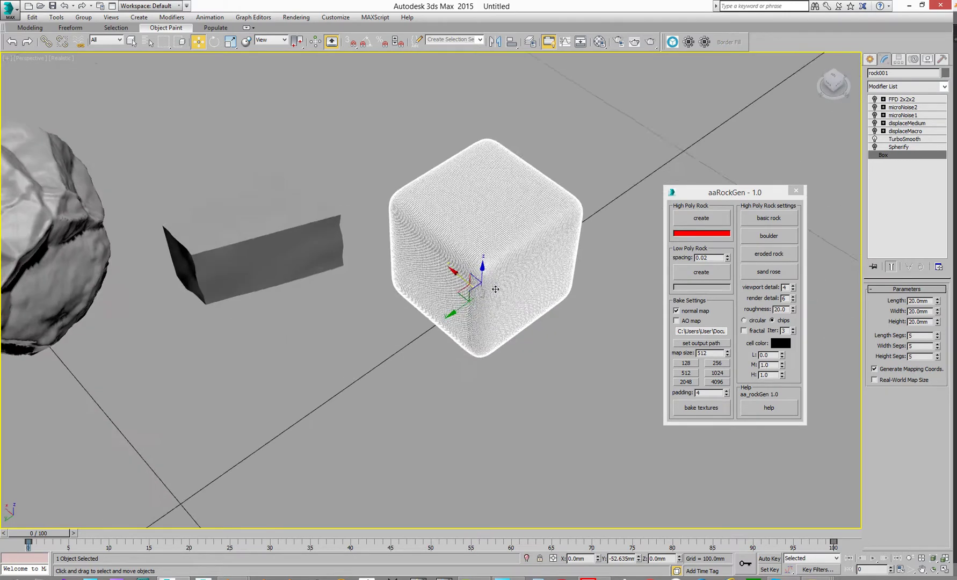
Re-enable Spherify, displaceMacro and displaceMedium in turn, rebuilding the faceted rock
left_click(875, 148)
middle_click_drag(526, 247, 526, 179, "alt")
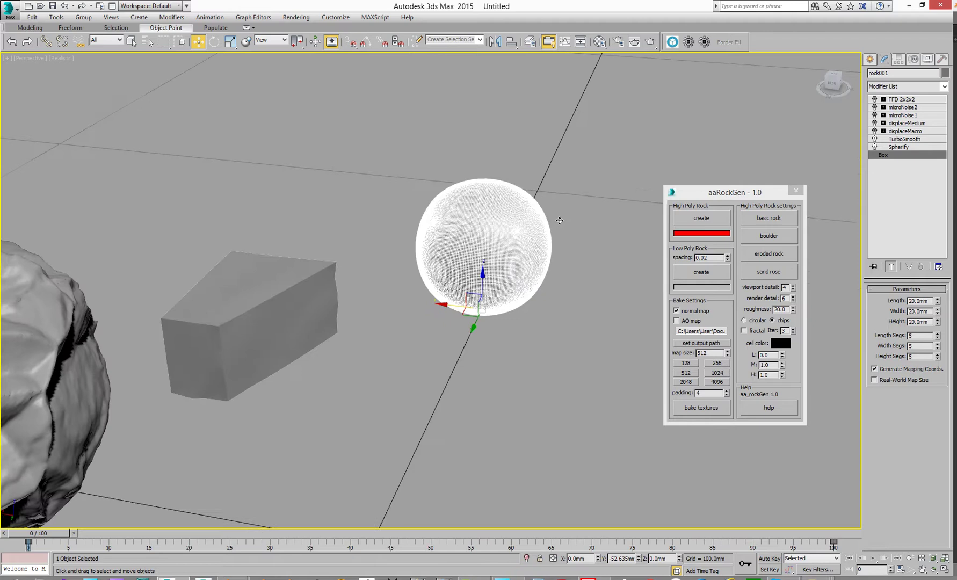
left_click(874, 131)
middle_click_drag(563, 224, 562, 230, "alt")
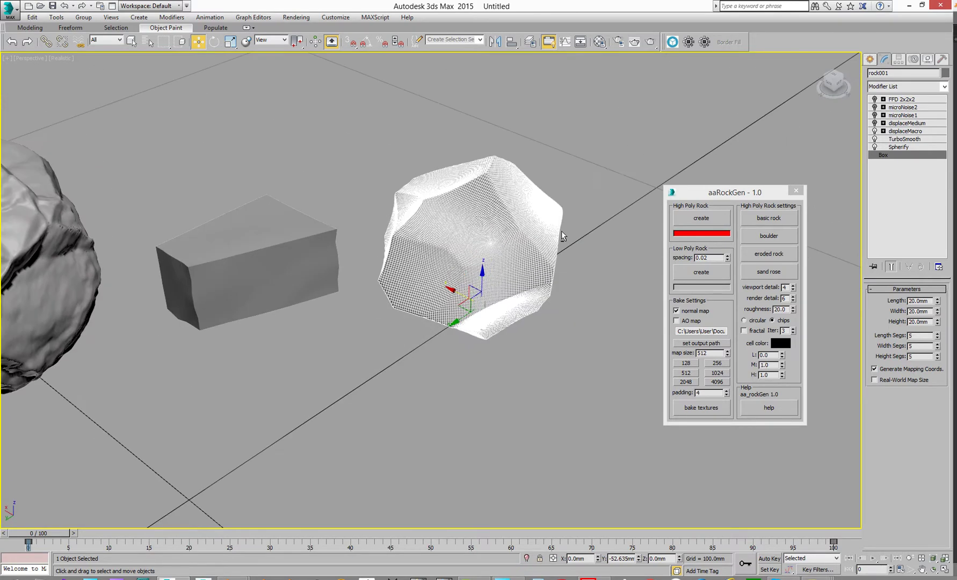
left_click(874, 123)
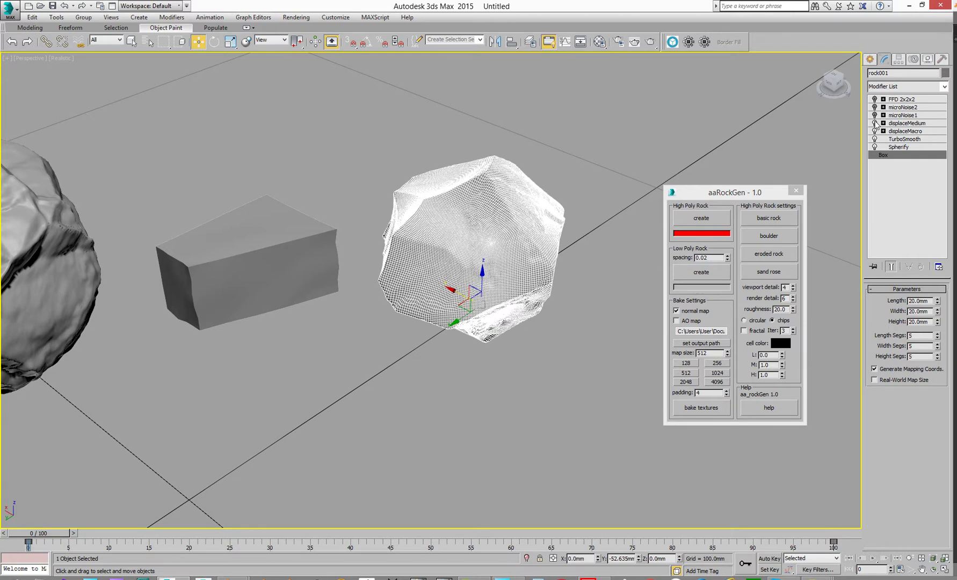
middle_click_drag(606, 203, 575, 200, "alt")
left_click(591, 201)
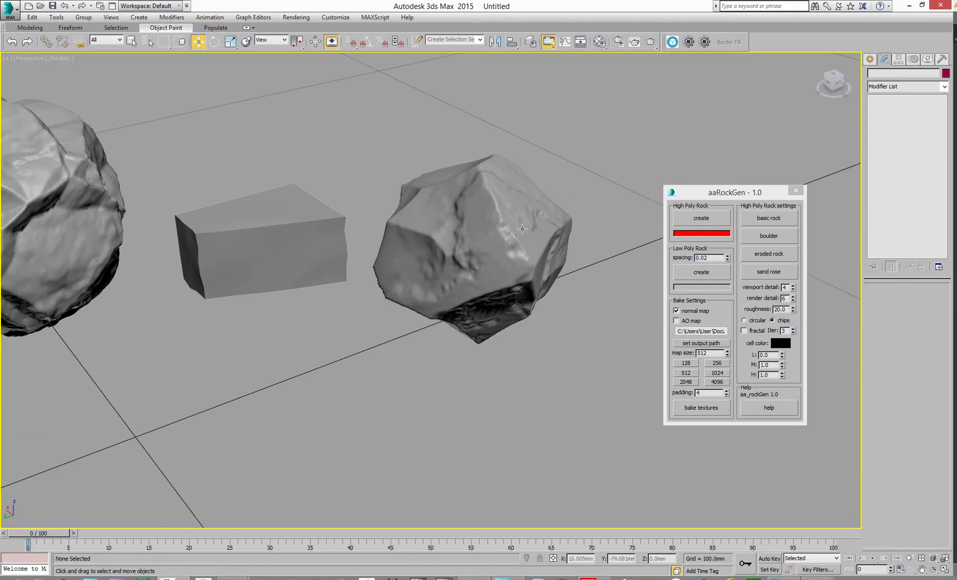
scroll(523, 229, "up", 1)
scroll(508, 262, "up", 1)
left_click(484, 257)
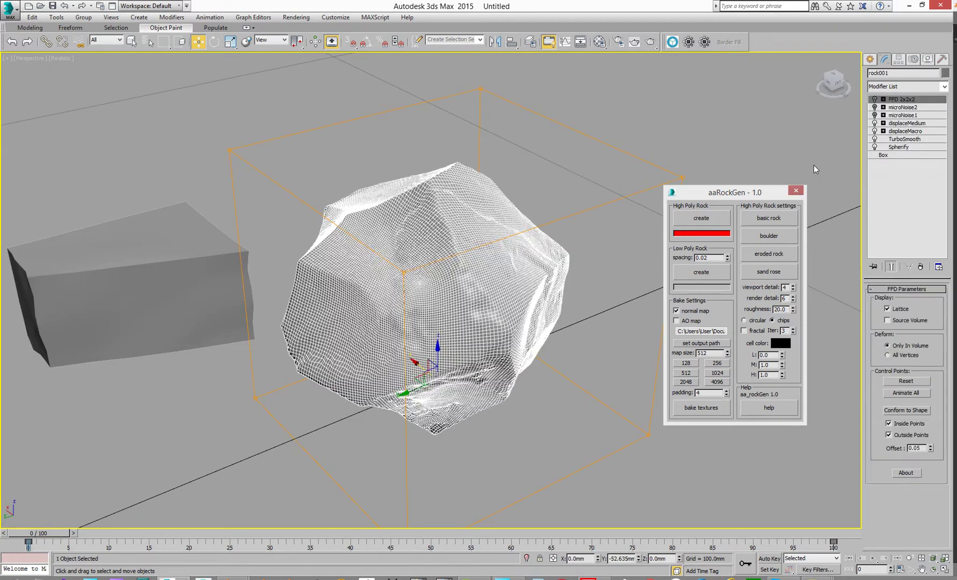
left_click(875, 123)
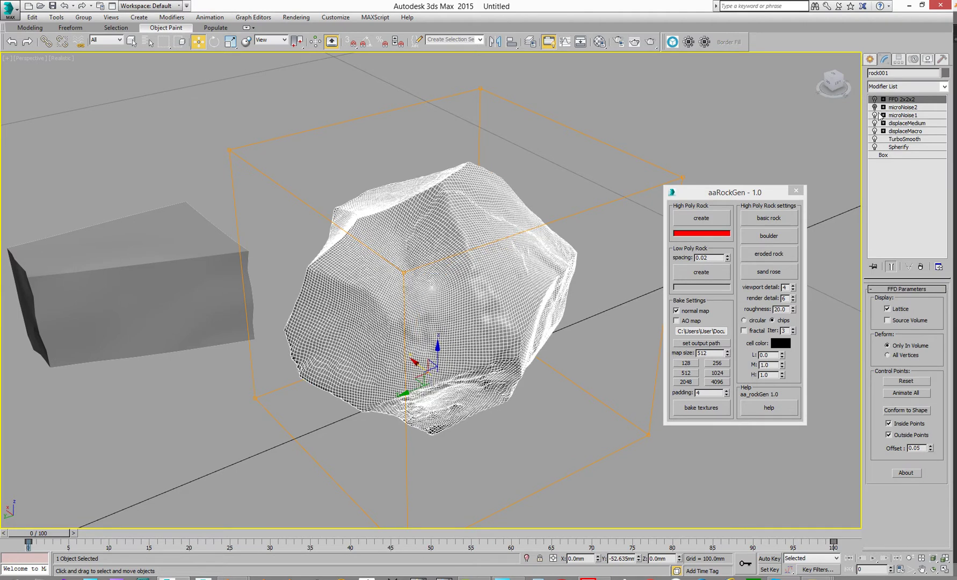
left_click(875, 107)
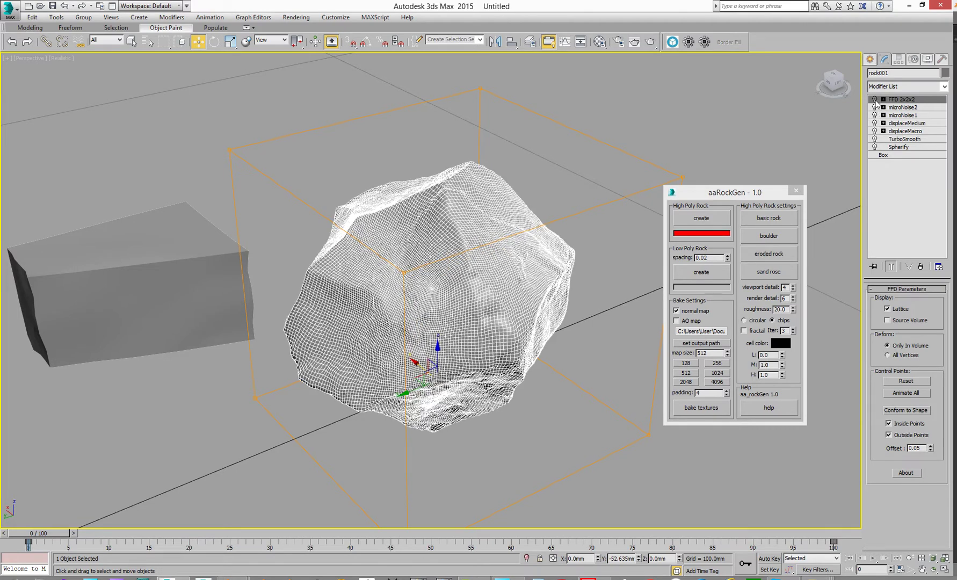
left_click(883, 108)
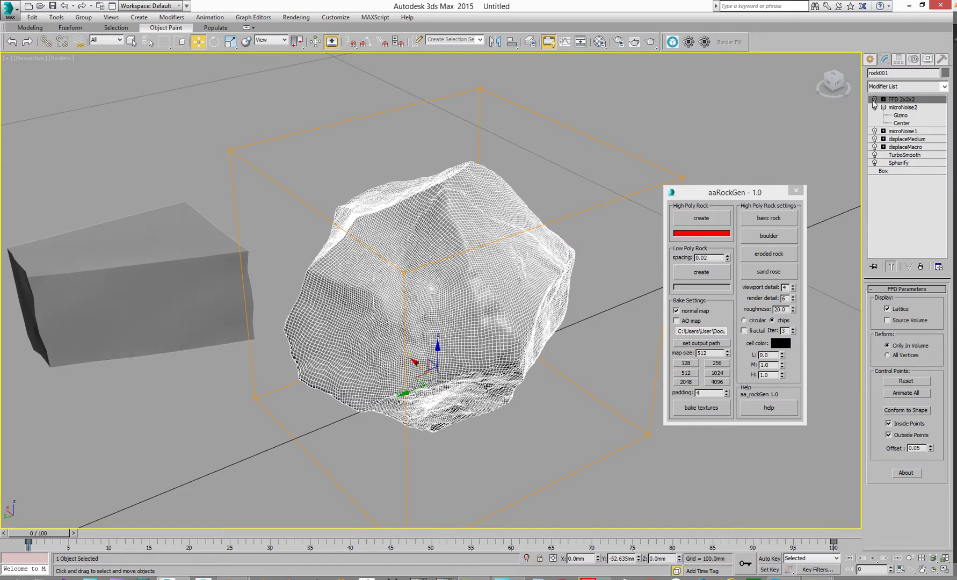
middle_click_drag(432, 212, 449, 186, "alt")
left_click(599, 103)
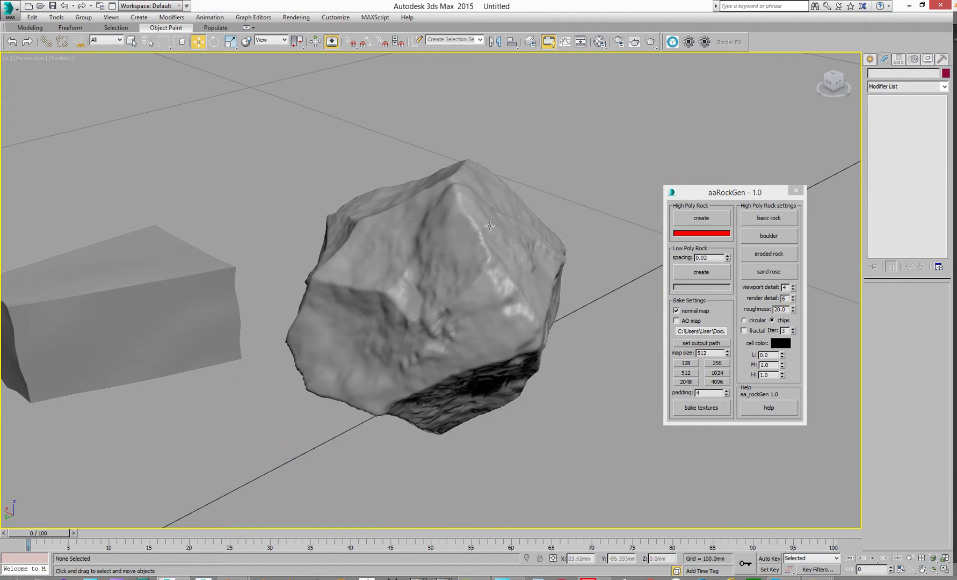
scroll(494, 282, "down", 3)
middle_click_drag(374, 282, 495, 282)
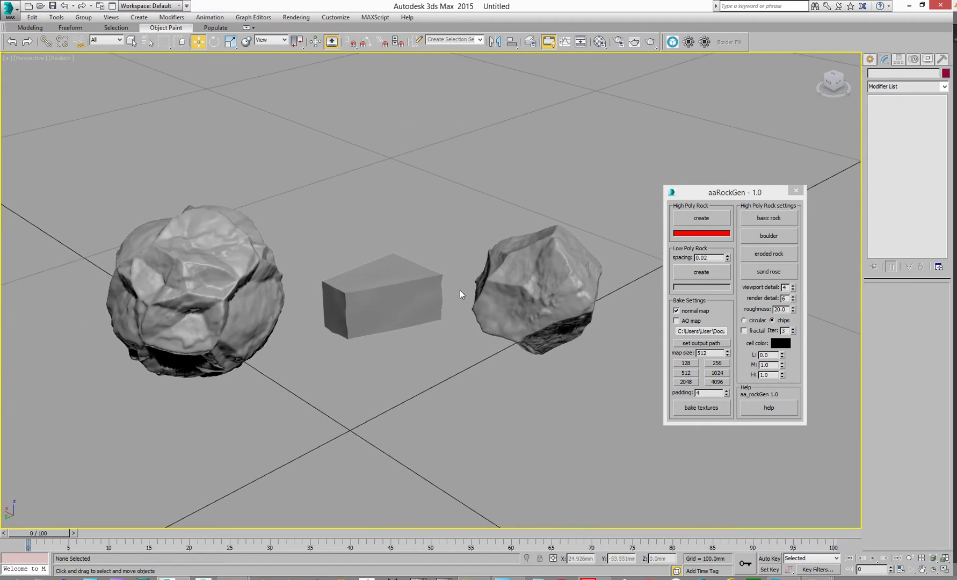